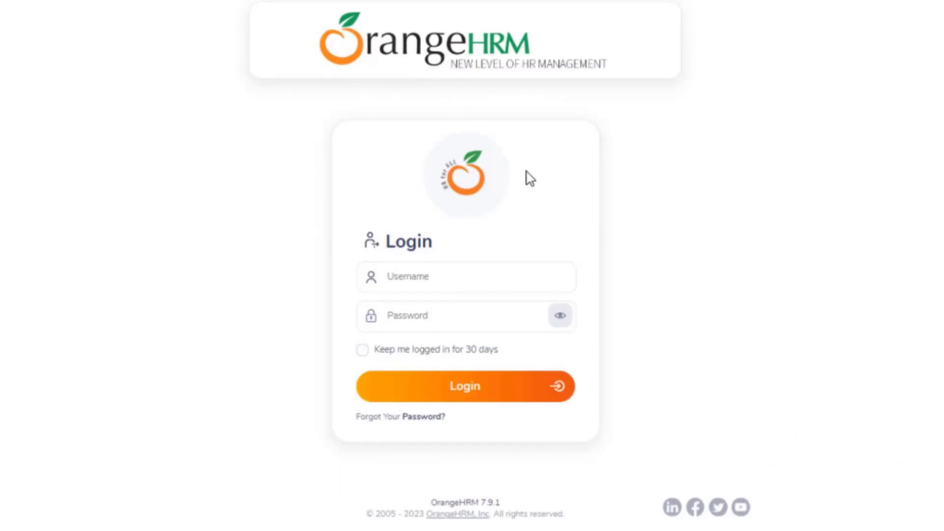
Log in to OrangeHRM with the admin account's username and password.
left_click(449, 272)
type("Jacqueline")
left_click(421, 323)
type("admin123")
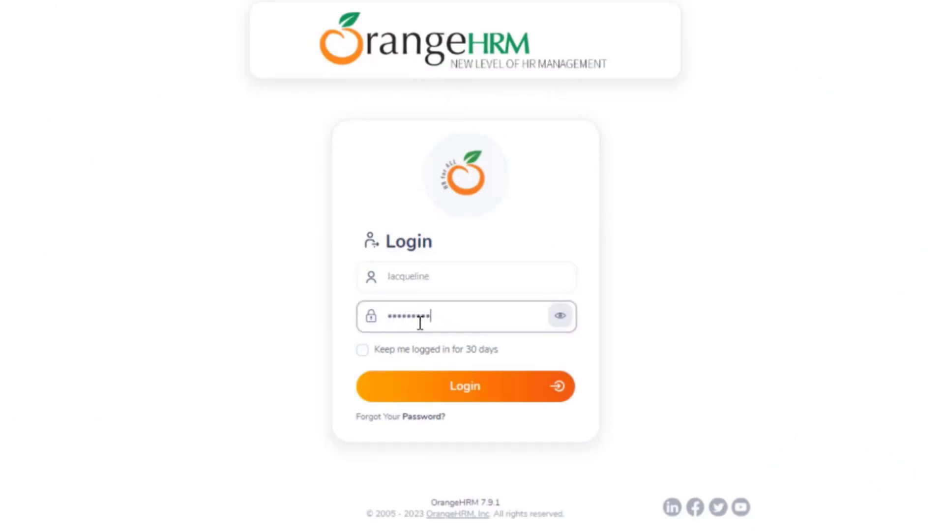
left_click(468, 398)
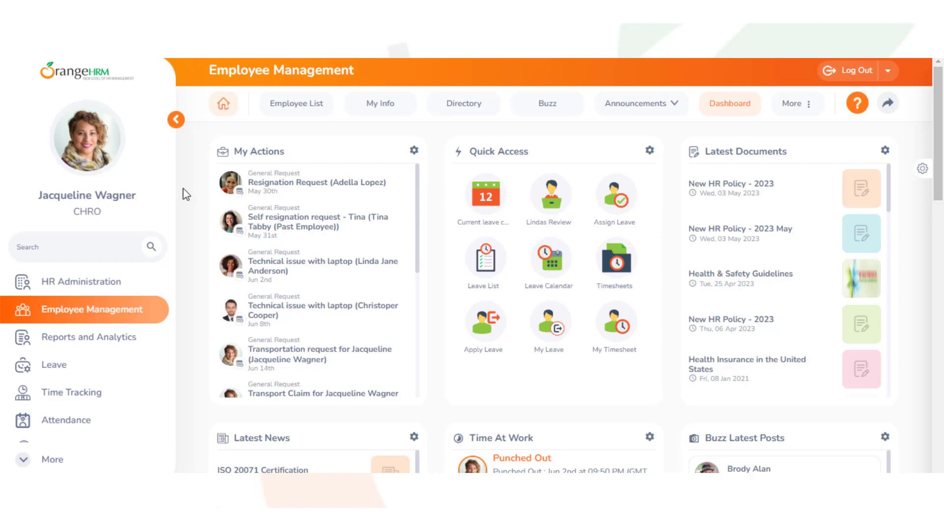
Go to HR Administration and open Organization > Structure.
left_click(59, 293)
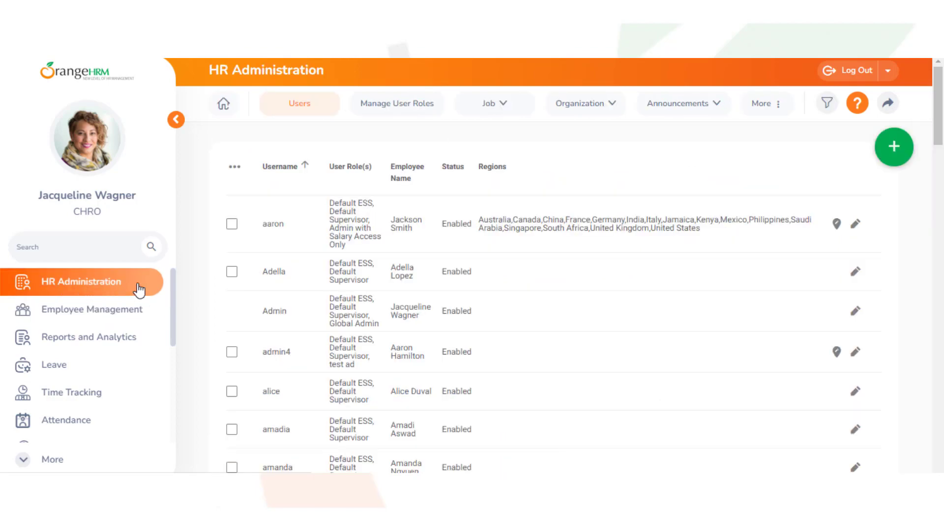
left_click(615, 106)
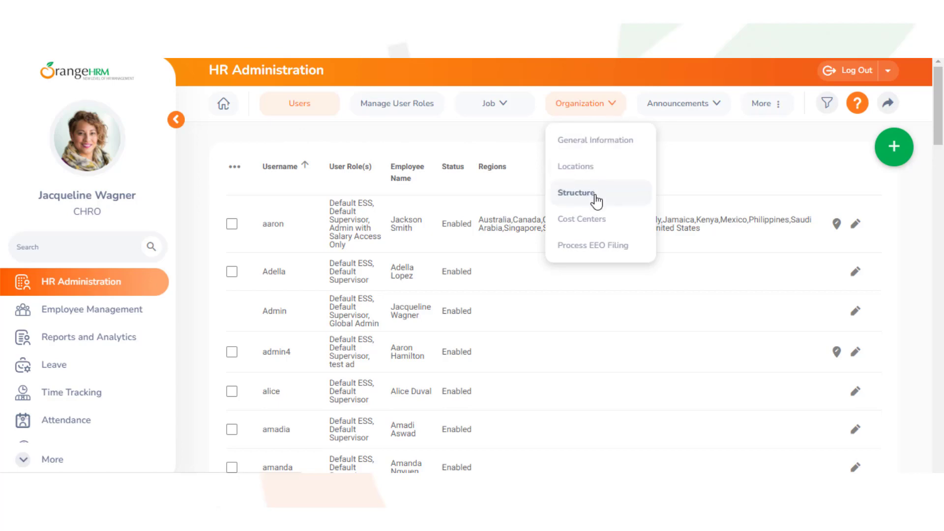
left_click(596, 195)
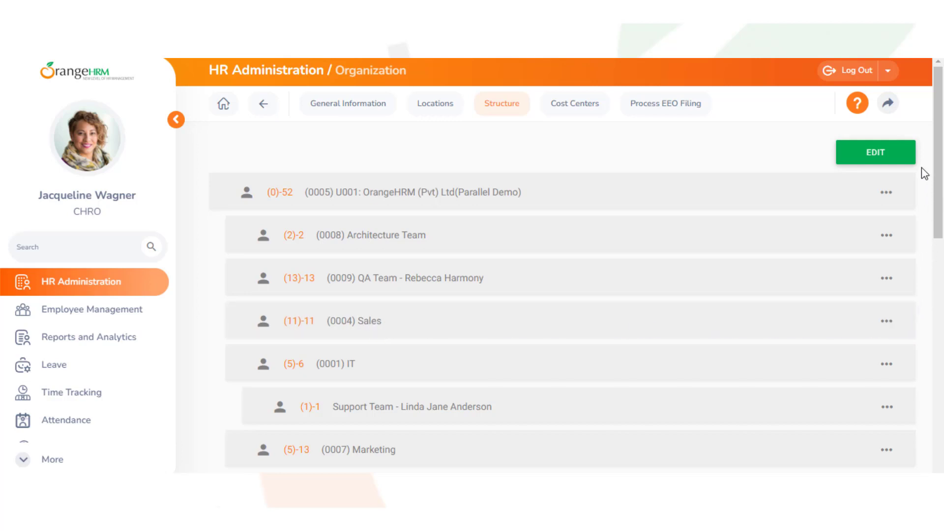
Add a new sub-unit named 'Pre sales' under Sales in the structure tree.
left_click(881, 162)
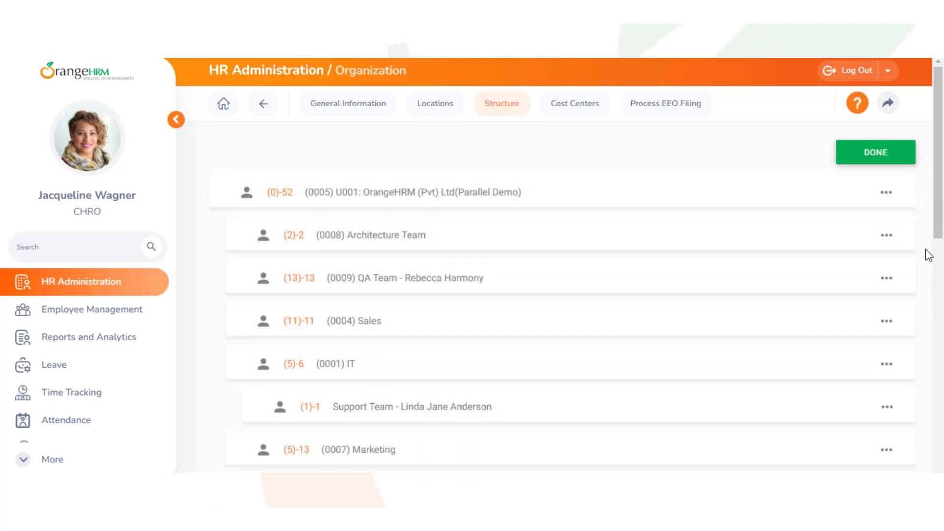
left_click(885, 325)
left_click(864, 357)
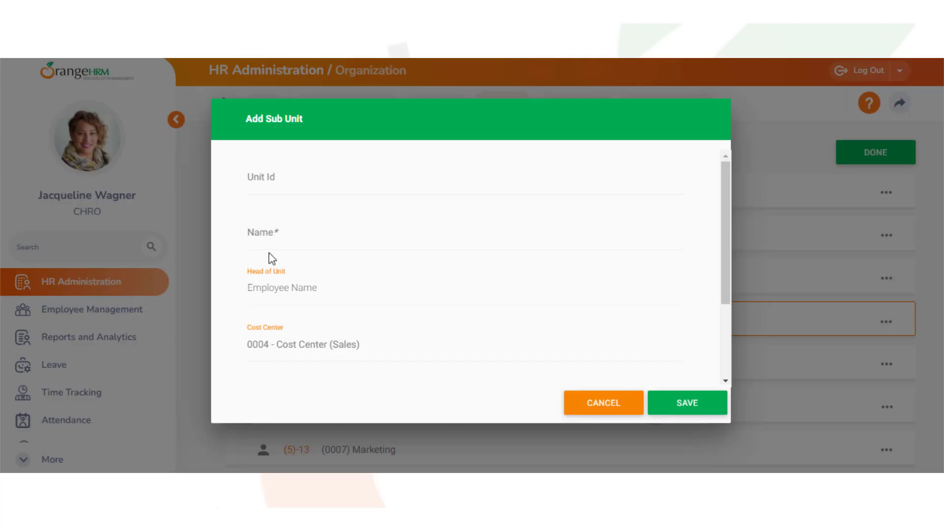
left_click(252, 234)
type("Pre sales")
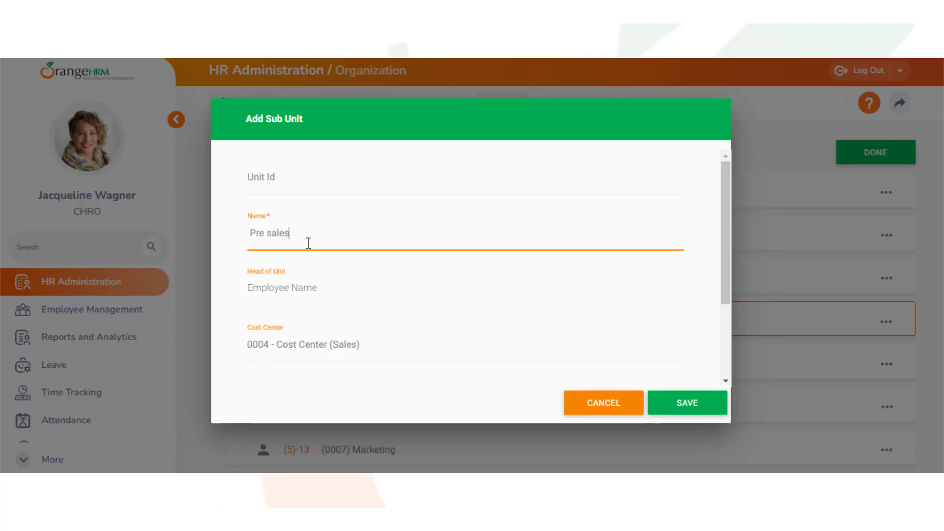
left_click(688, 395)
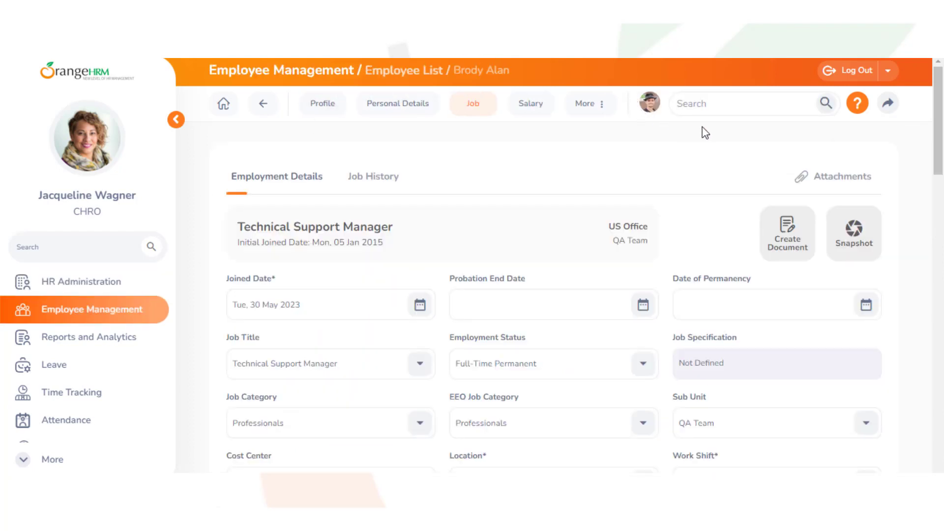
Change the employee's sub unit to Pre sales and confirm it with a 'Joined' event.
scroll(930, 161, "down", 5)
left_click(867, 163)
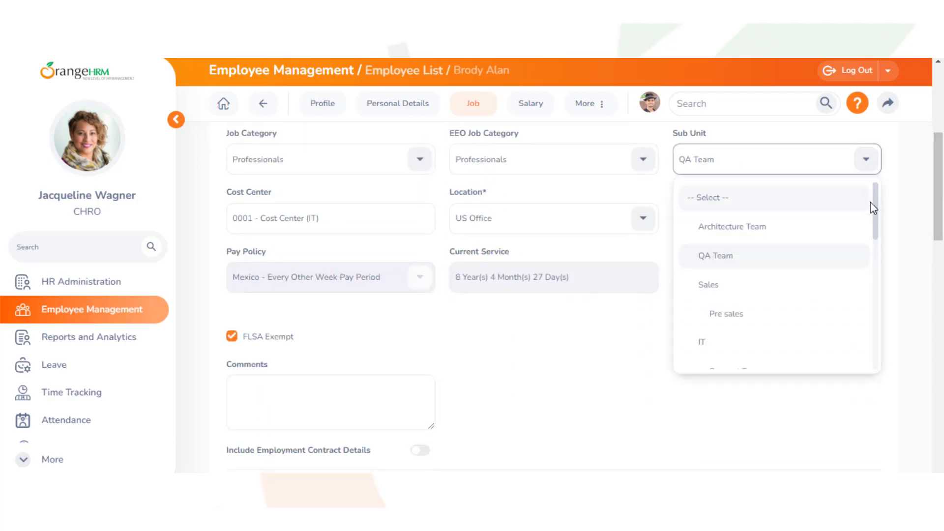
left_click(730, 313)
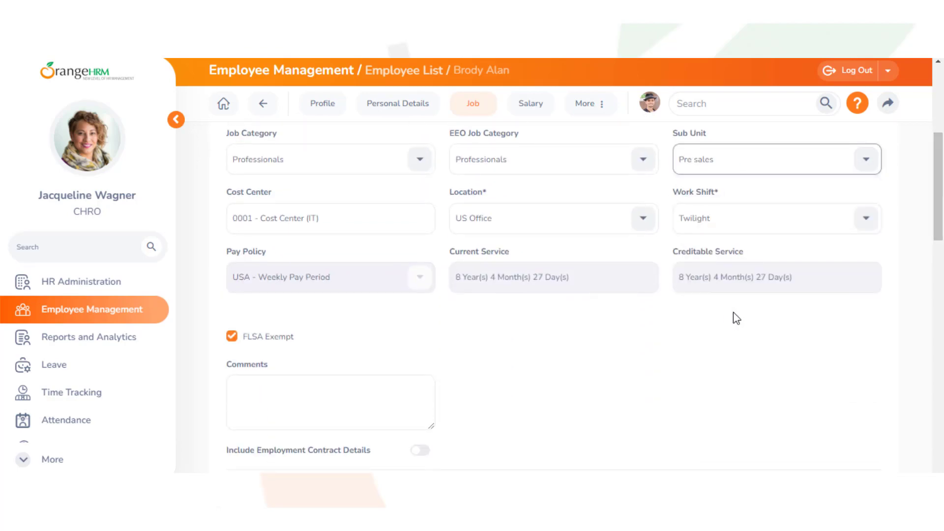
scroll(733, 318, "down", 3)
left_click(836, 364)
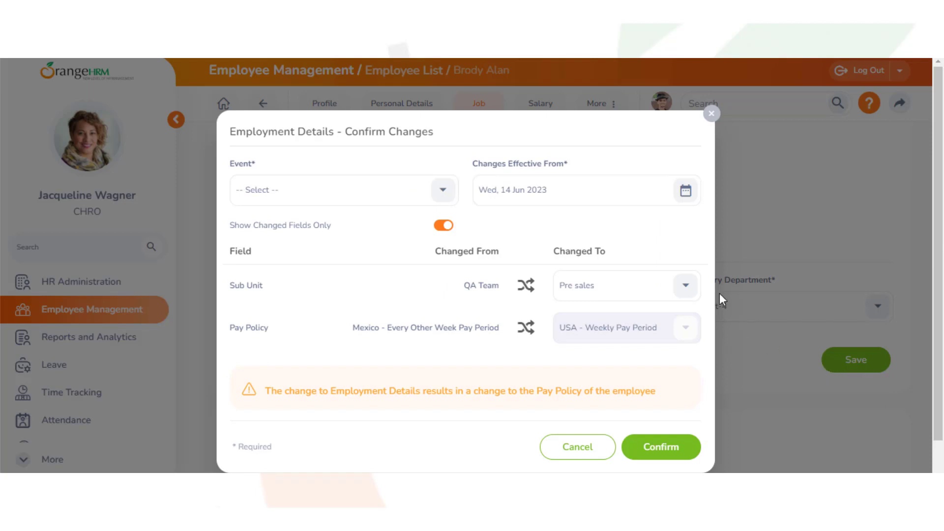
left_click(439, 192)
left_click_drag(453, 219, 461, 300)
left_click(336, 342)
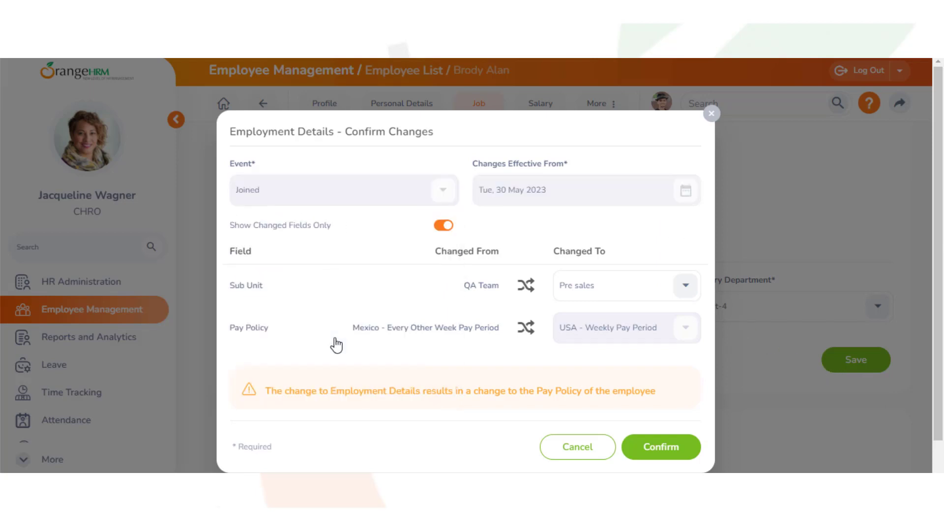
left_click(657, 449)
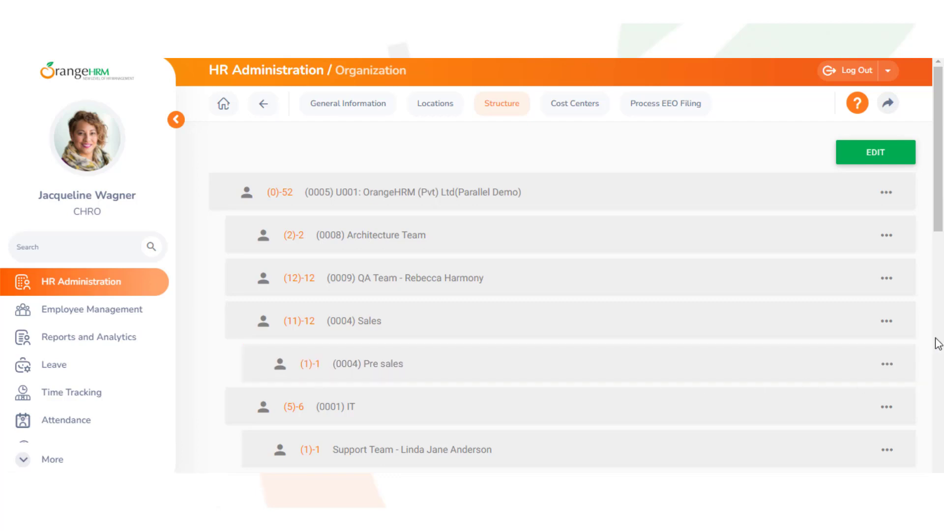
Add a new sub-unit named 'Leads' beneath Pre sales.
left_click(883, 154)
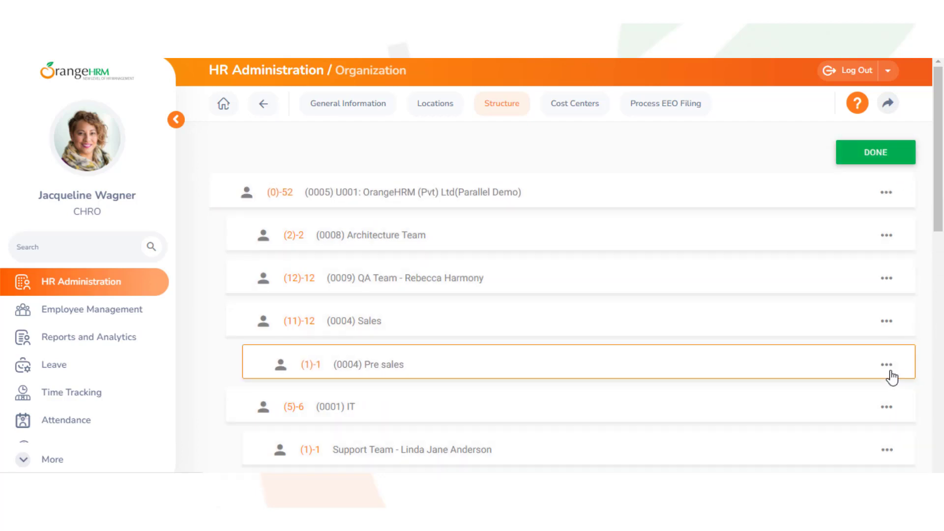
left_click(888, 366)
left_click(889, 405)
left_click(250, 234)
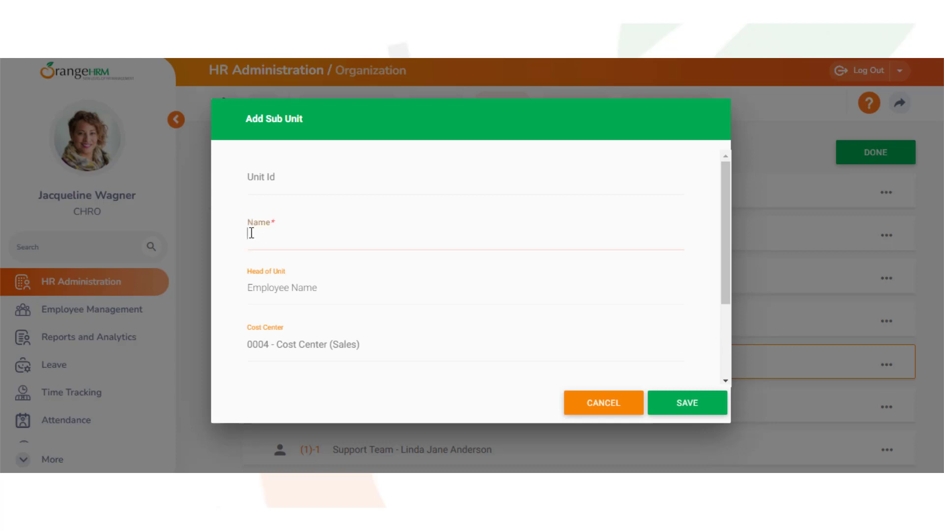
type("Leads")
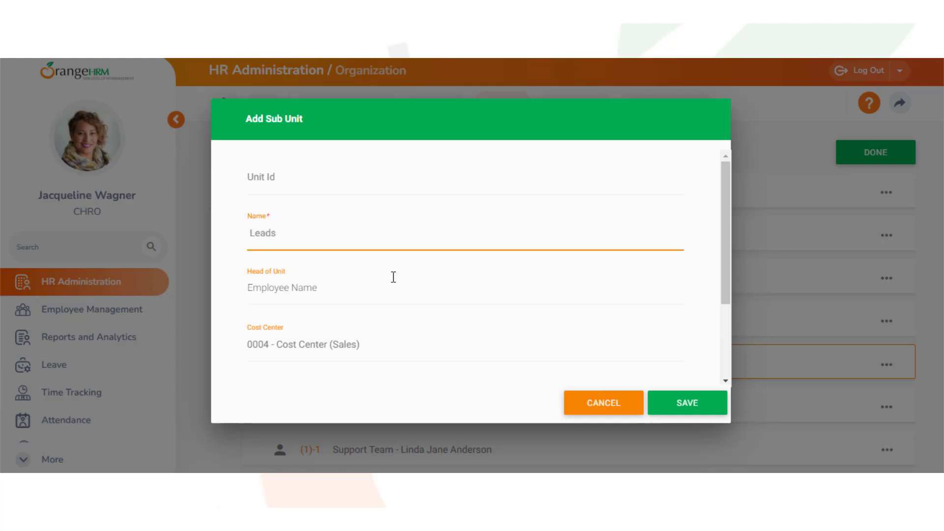
left_click(672, 404)
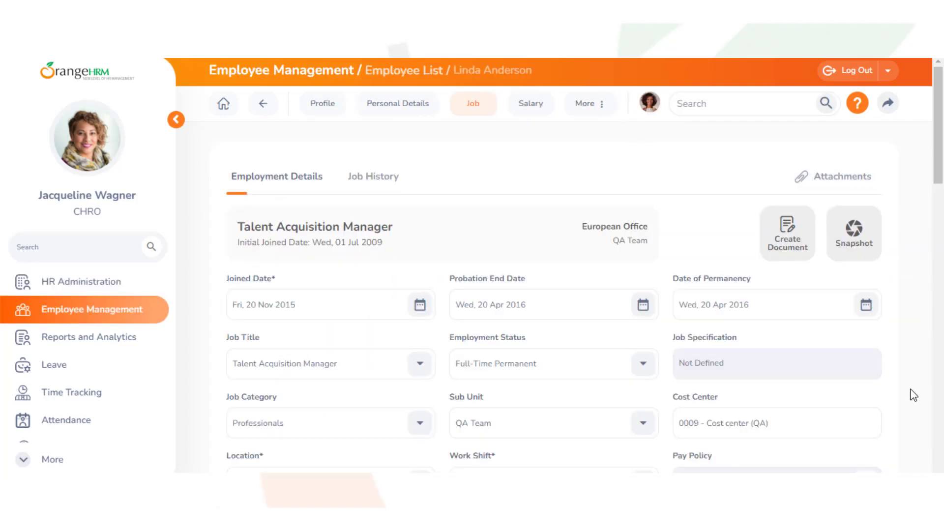
Move the second employee to Leads with a 'Joined' event, then check the structure.
left_click(639, 426)
left_click(584, 382)
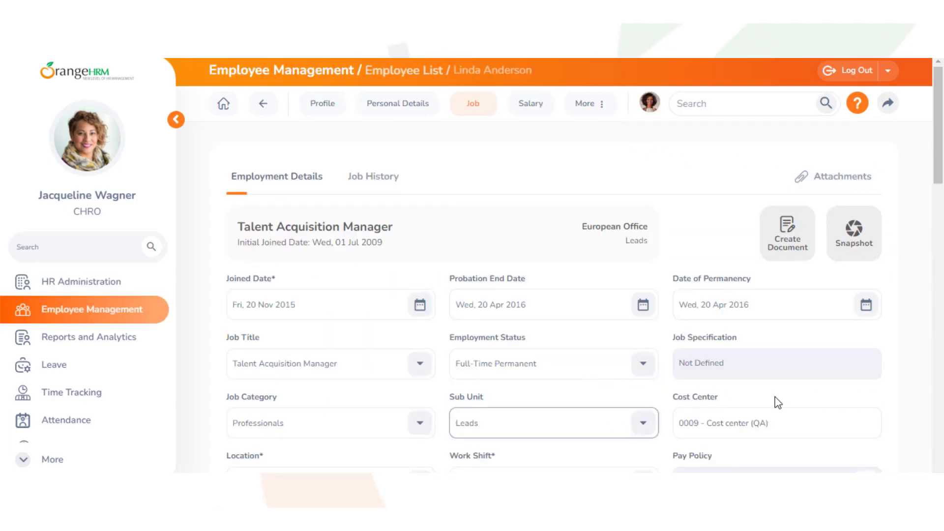
scroll(937, 178, "down", 10)
left_click(847, 345)
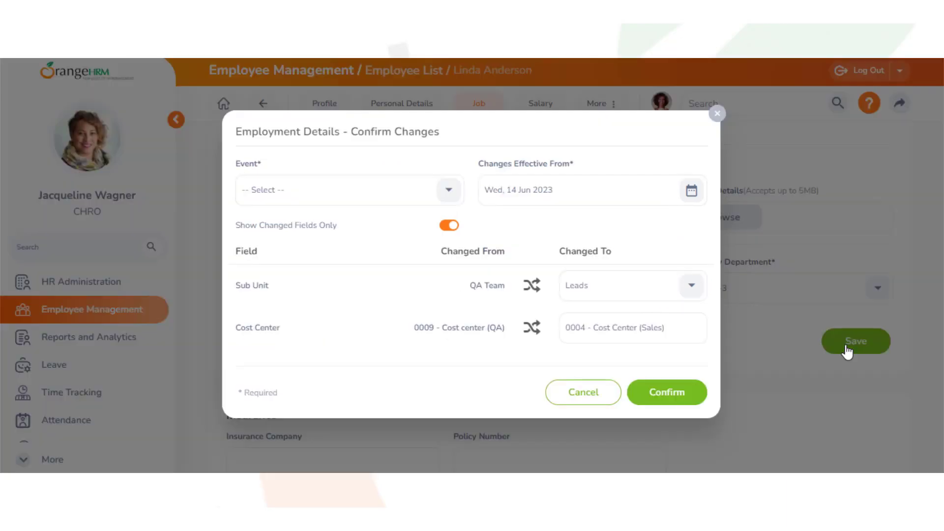
left_click(445, 191)
left_click_drag(459, 217, 453, 300)
left_click(353, 308)
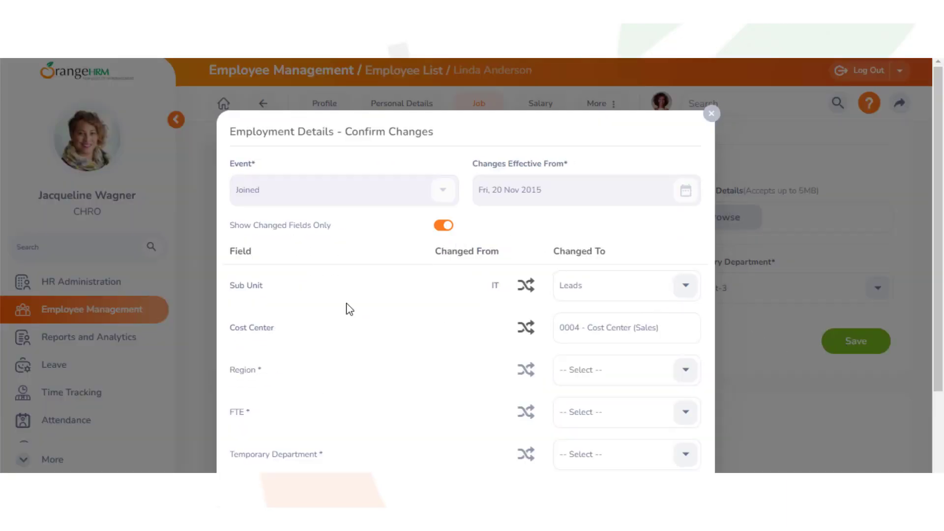
scroll(349, 310, "down", 3)
left_click(650, 407)
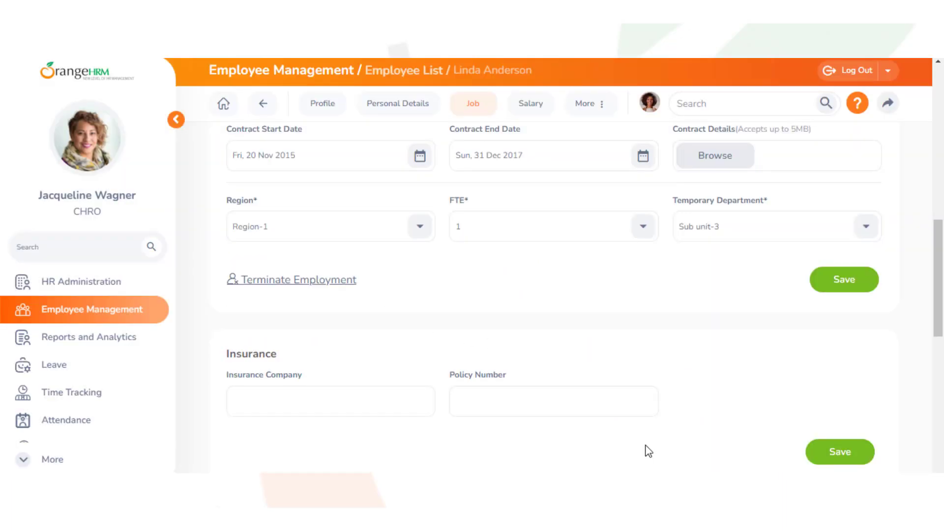
left_click(243, 59)
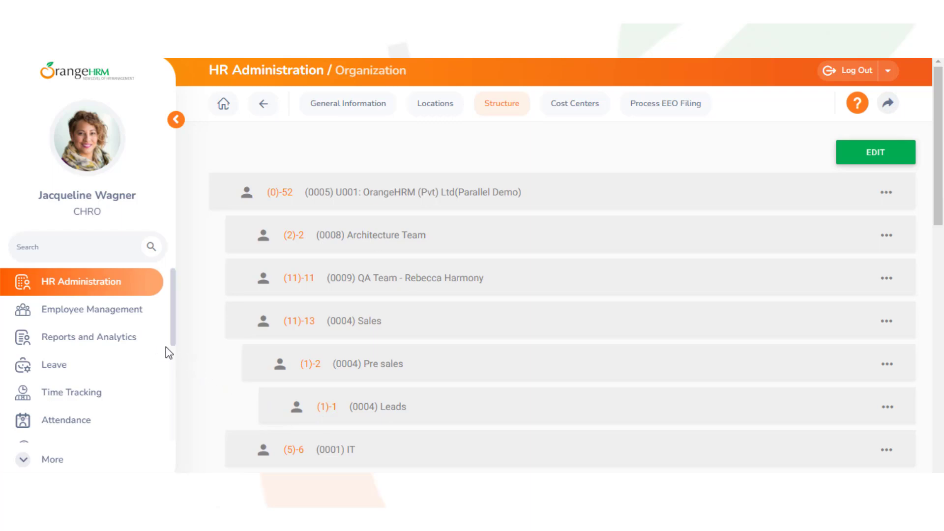
left_click(87, 348)
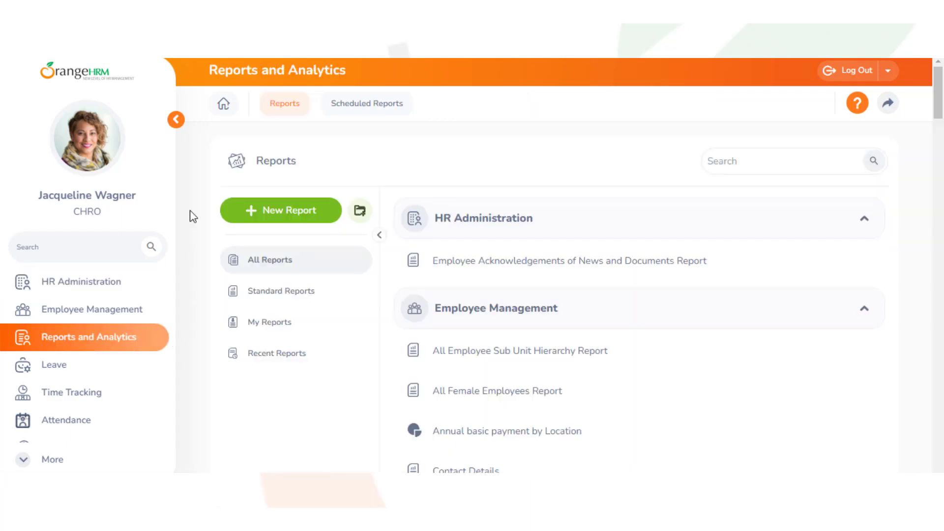
View the Head Count Report per sub unit, drilling into Sales then Pre sales.
left_click(718, 167)
type("he")
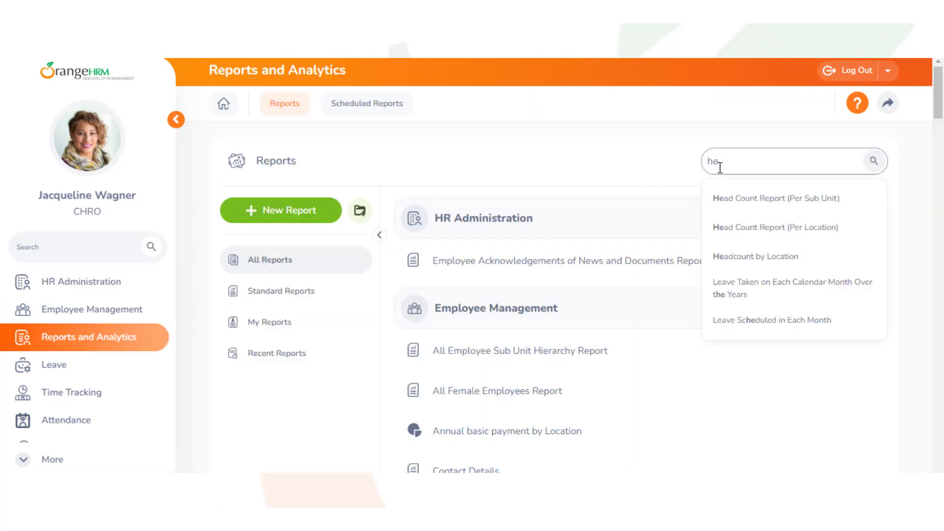
left_click(725, 199)
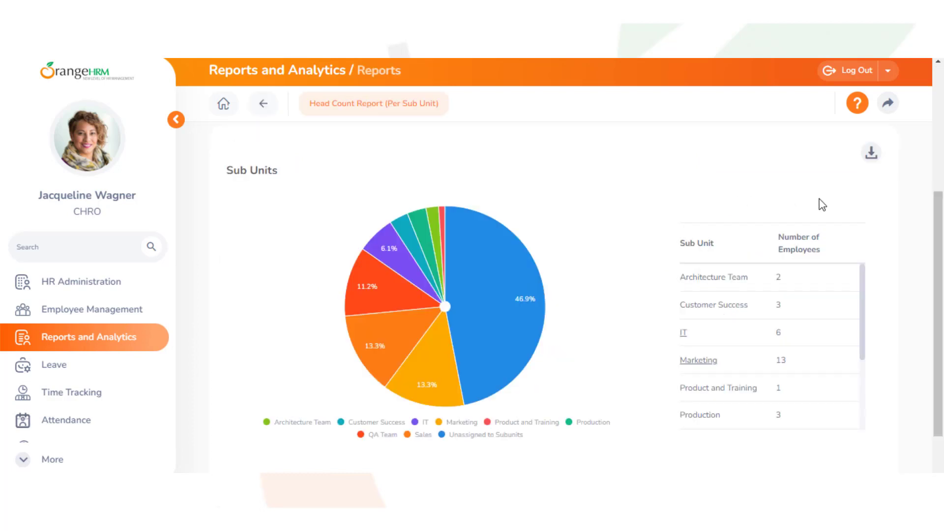
left_click_drag(862, 285, 852, 359)
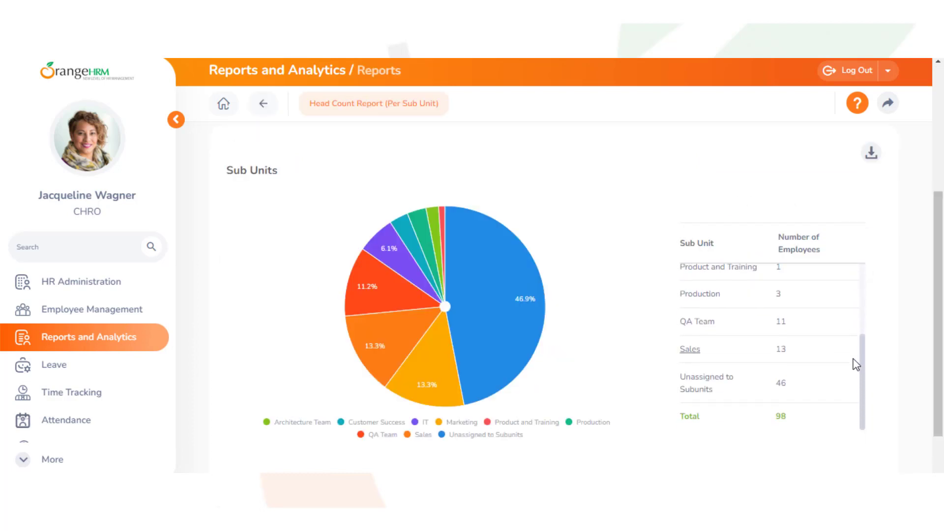
left_click(692, 347)
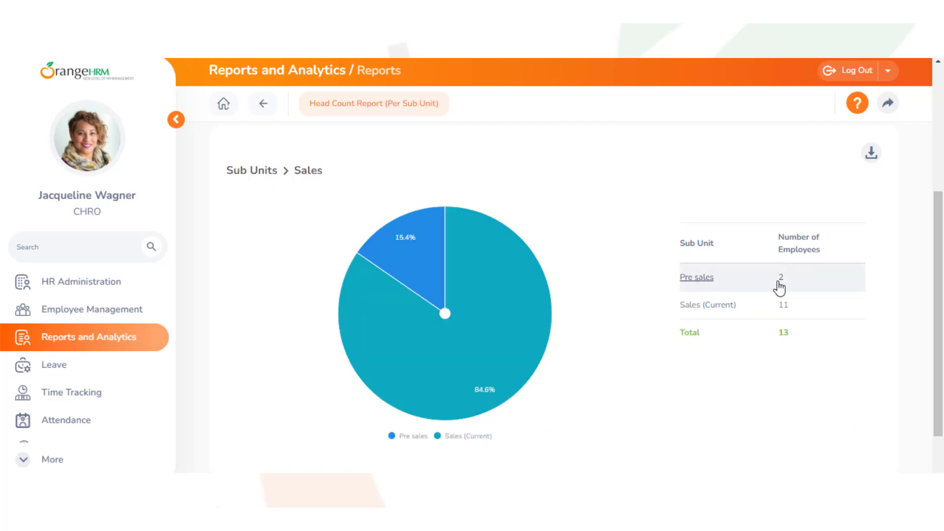
left_click(698, 277)
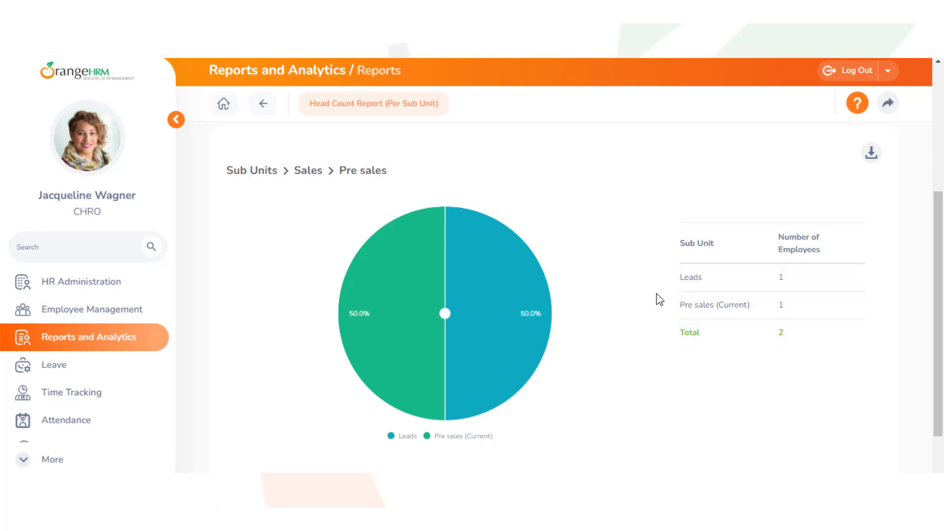
left_click(263, 104)
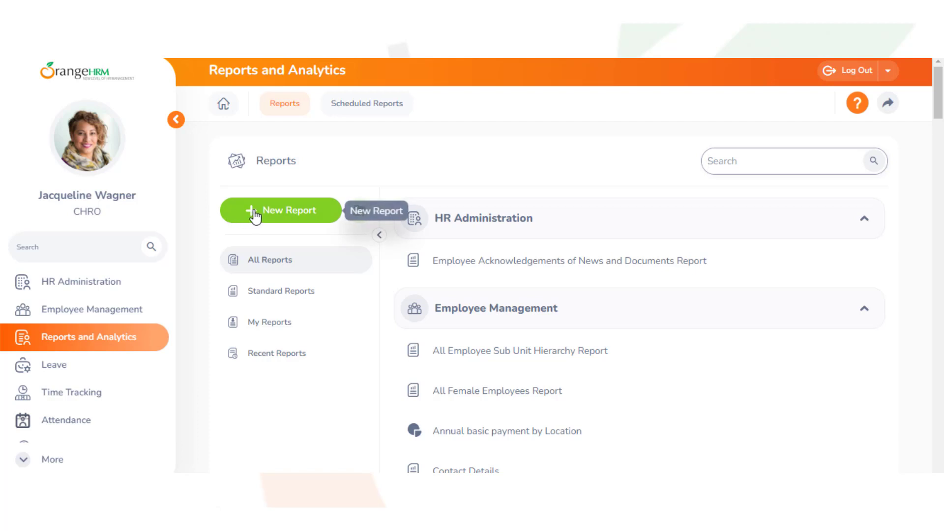
Create a new report named 'Sub Unit Hierachy'.
left_click(254, 215)
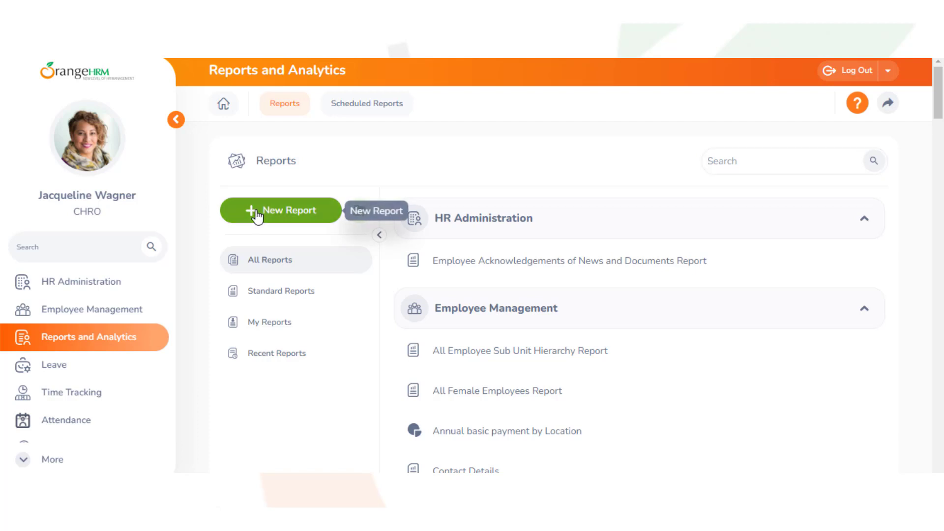
left_click(236, 186)
type("Sub Unit Hierachy")
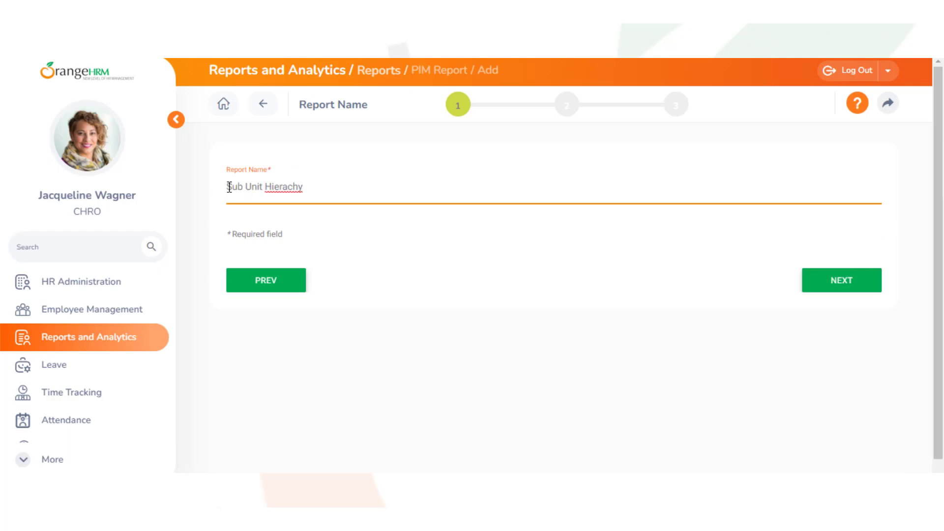
left_click(798, 284)
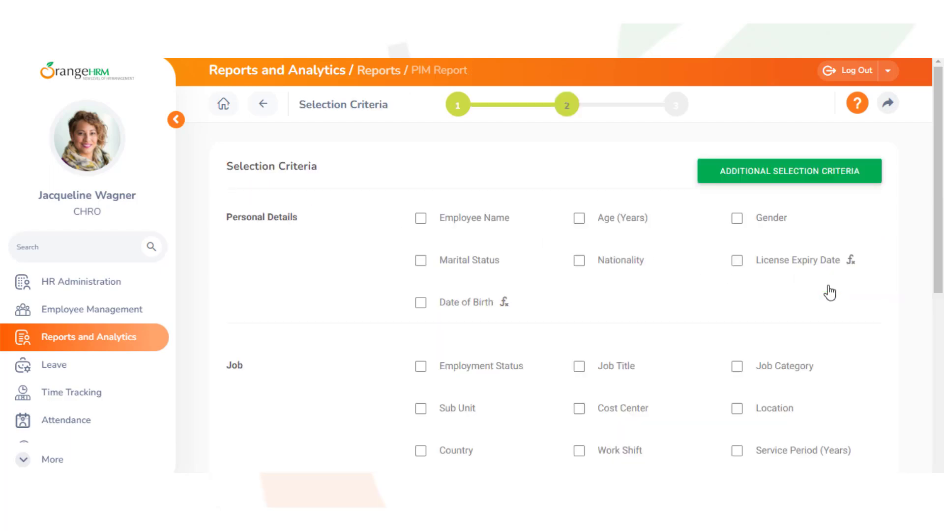
Add an Employee Name criterion and pick two employees from the 'b' and 'a' suggestions.
left_click(420, 218)
left_click_drag(938, 170, 925, 369)
left_click(403, 326)
type("b")
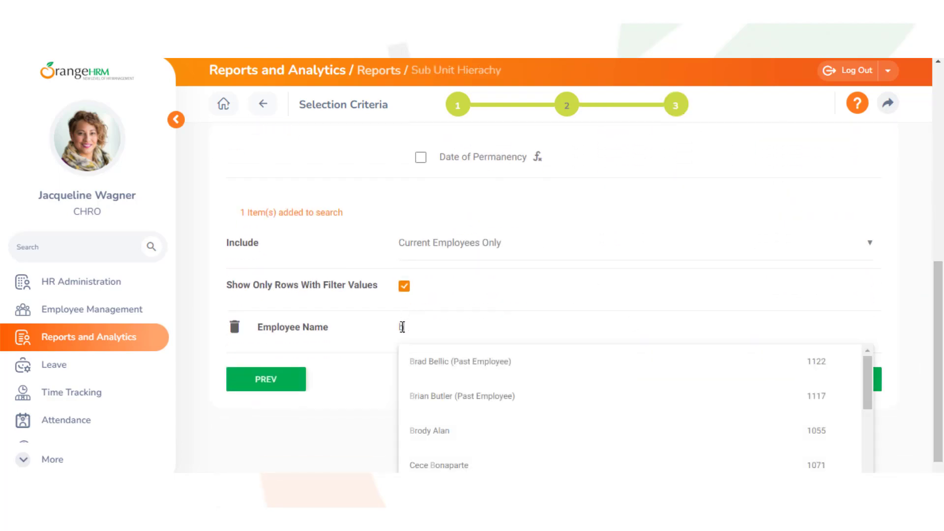
left_click(421, 424)
left_click(407, 327)
type("a")
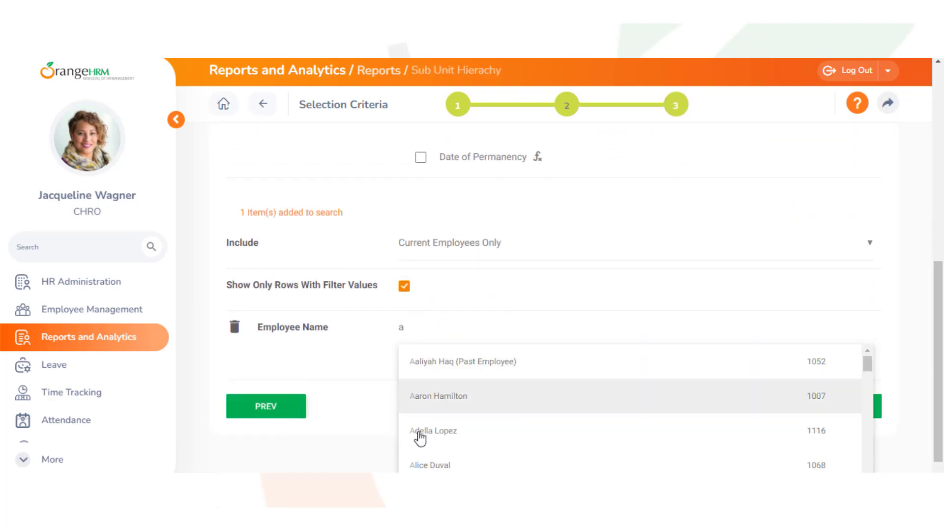
left_click(433, 464)
Add a third employee and a fourth matching 'de', completing the four-employee filter.
left_click(408, 328)
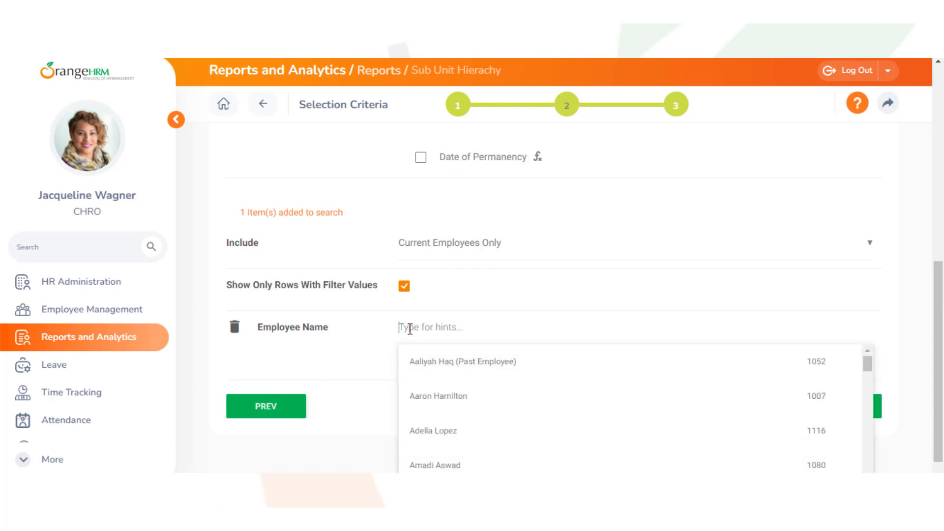
left_click(415, 430)
left_click(402, 326)
type("de")
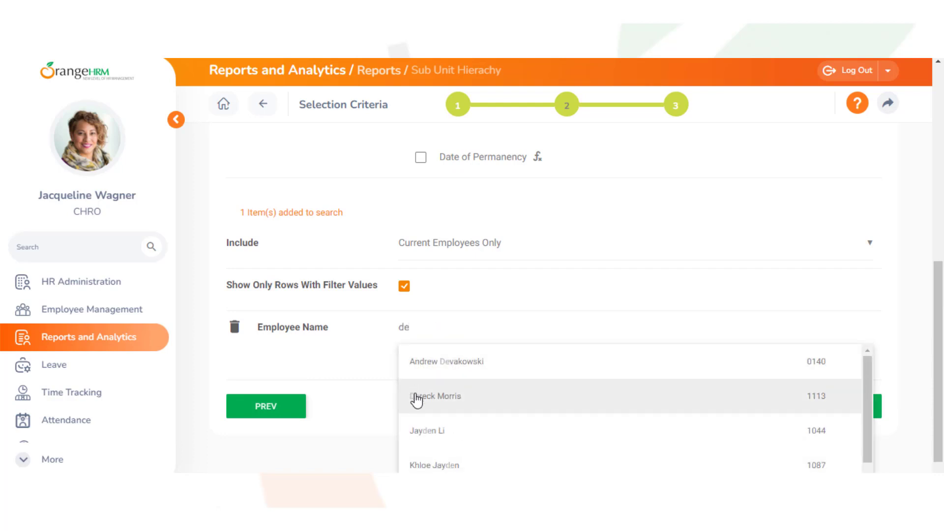
left_click(416, 399)
left_click(837, 448)
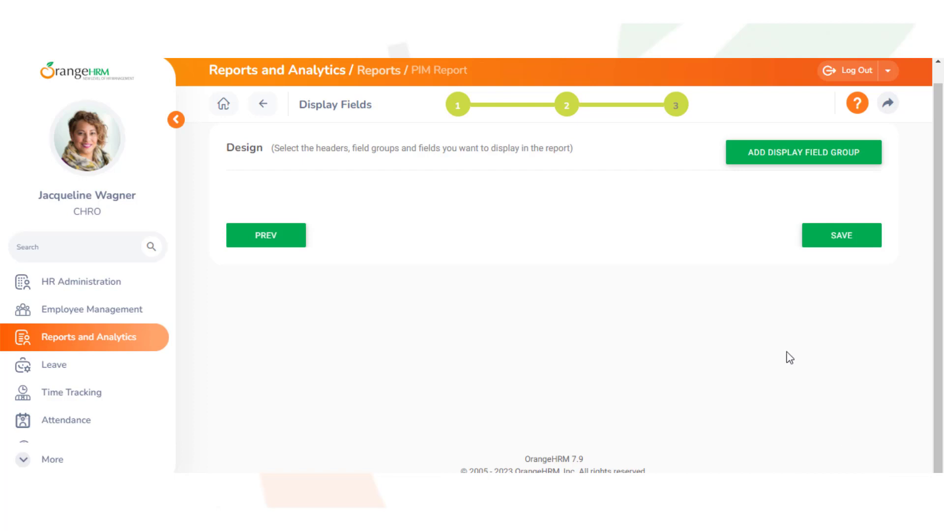
Add the Personal field group with Employee Last Name included.
left_click(802, 162)
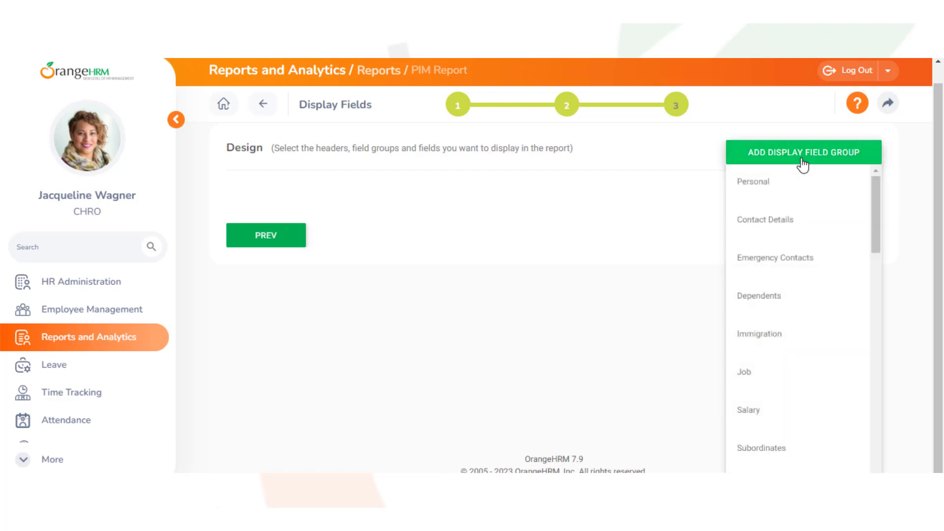
left_click(778, 191)
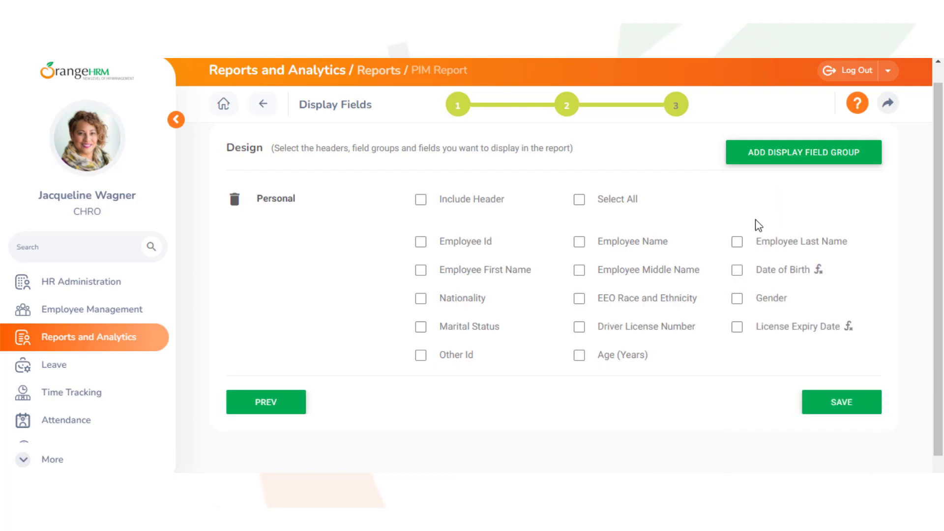
left_click(738, 243)
Add the Job field group and include the Full Sub Unit Hierarchy column.
left_click(796, 157)
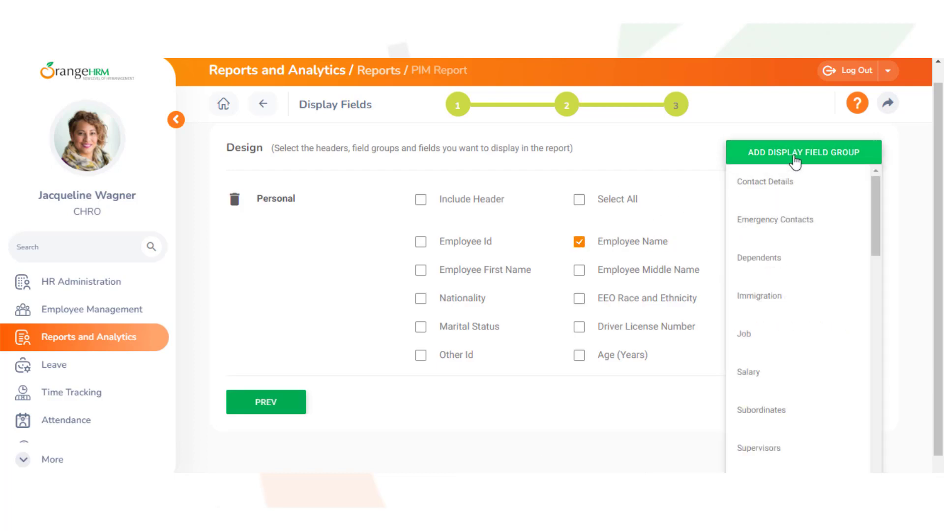
scroll(875, 191, "down", 3)
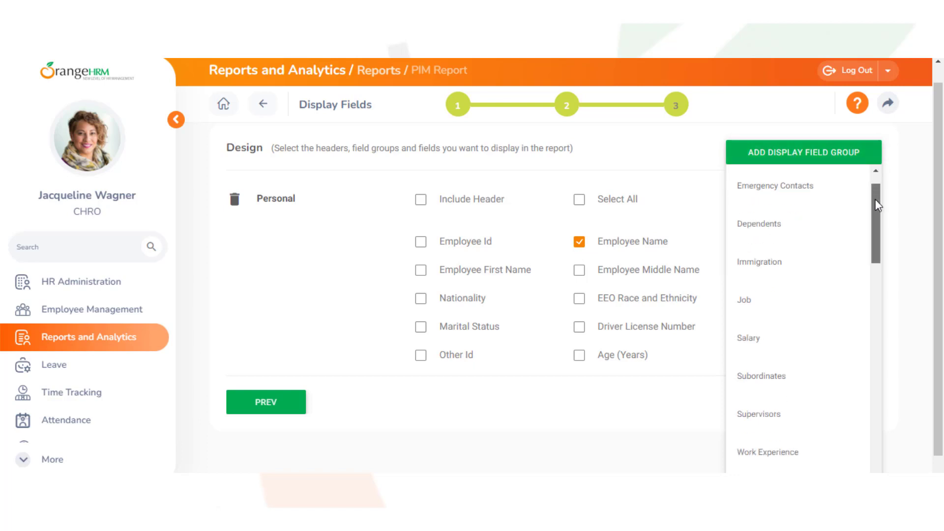
scroll(876, 224, "down", 1)
left_click(764, 199)
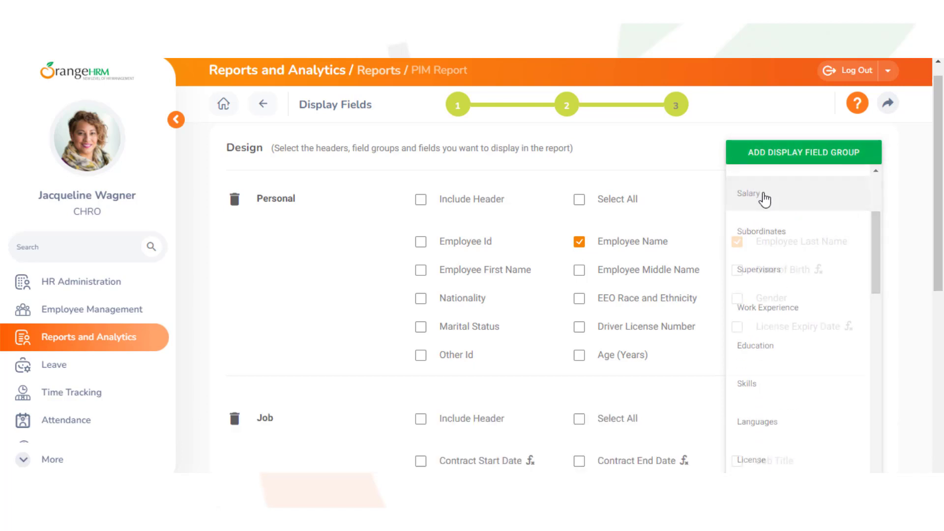
left_click_drag(937, 217, 942, 318)
scroll(942, 319, "down", 1)
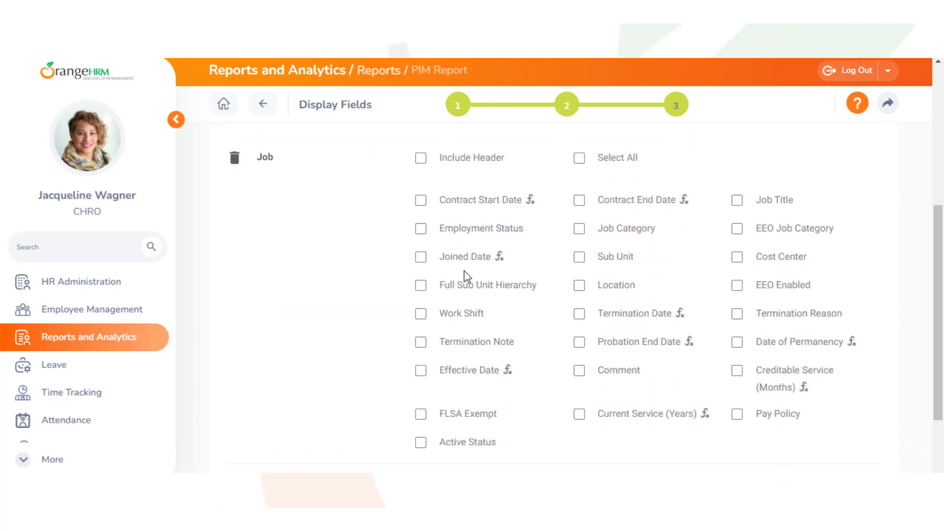
left_click(421, 291)
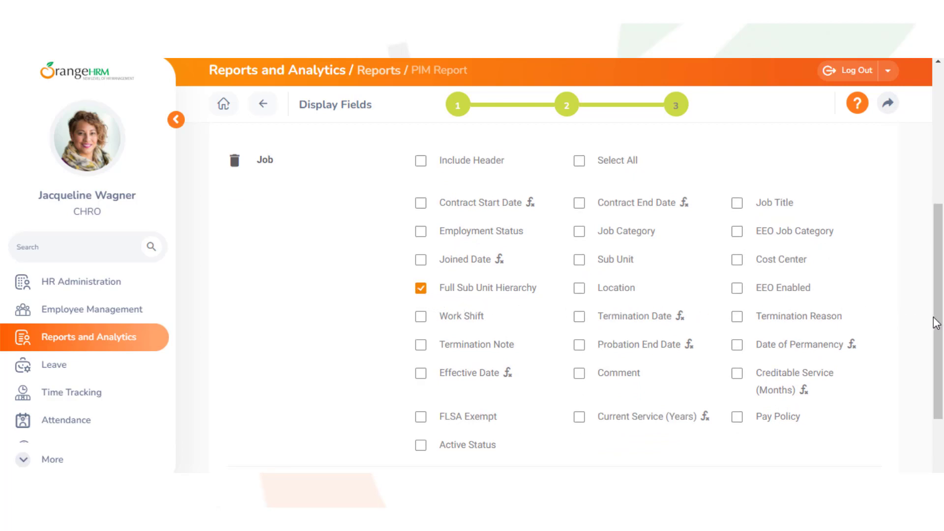
left_click_drag(936, 320, 942, 202)
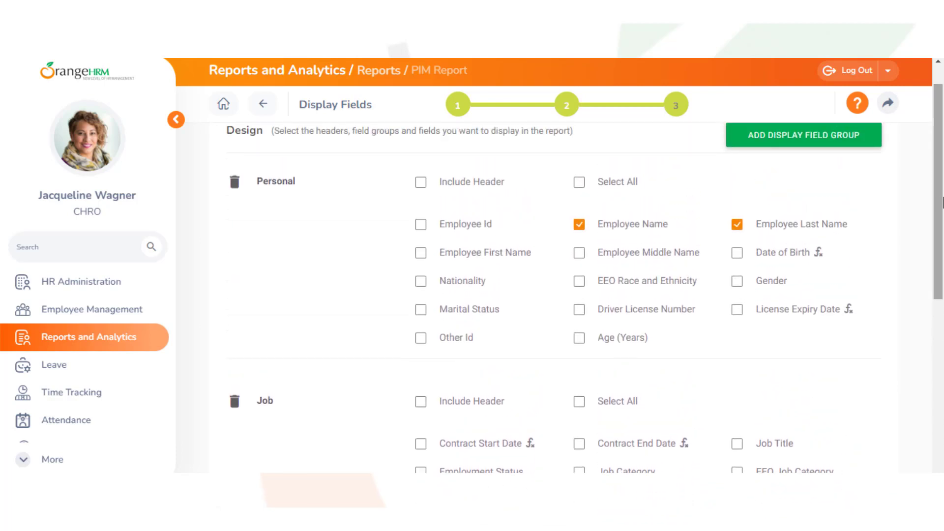
Add the Full Sub Unit Hierarchy Levels group with all its level fields.
left_click(807, 149)
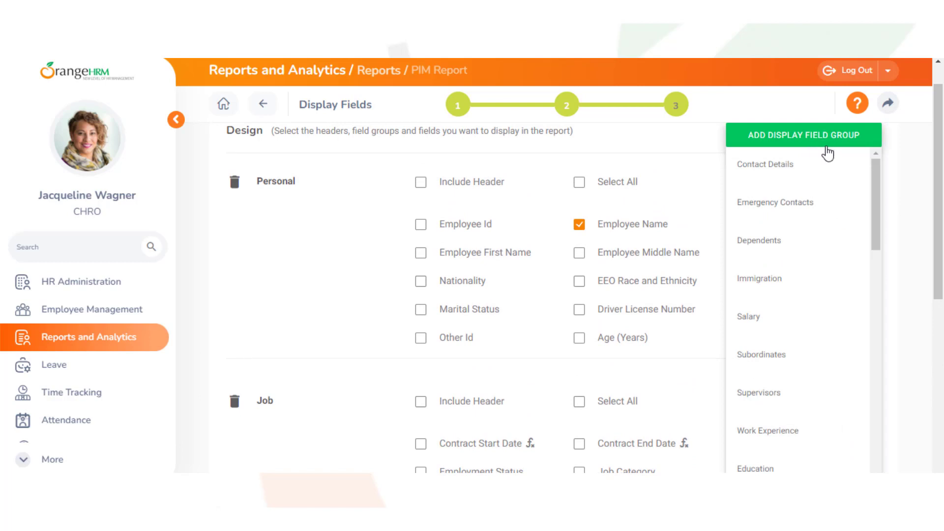
left_click_drag(875, 164, 812, 469)
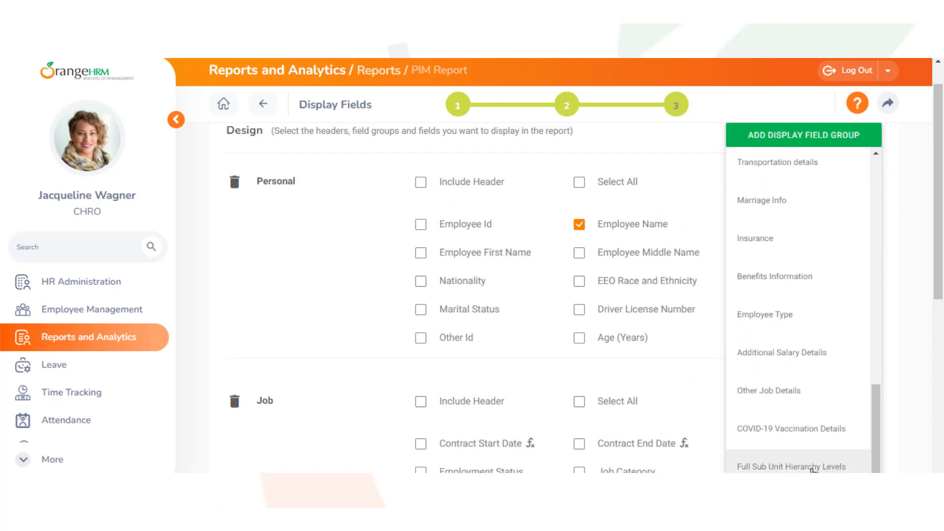
left_click(803, 467)
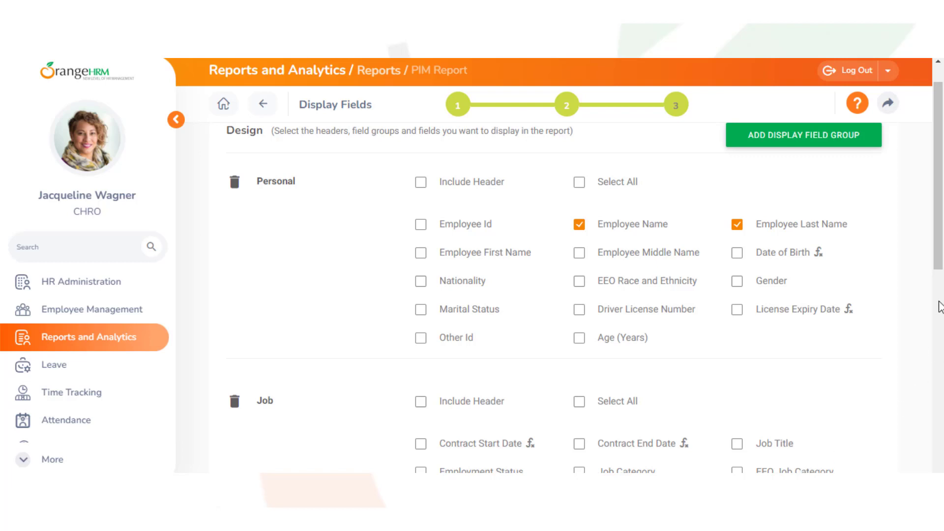
left_click_drag(940, 238, 940, 472)
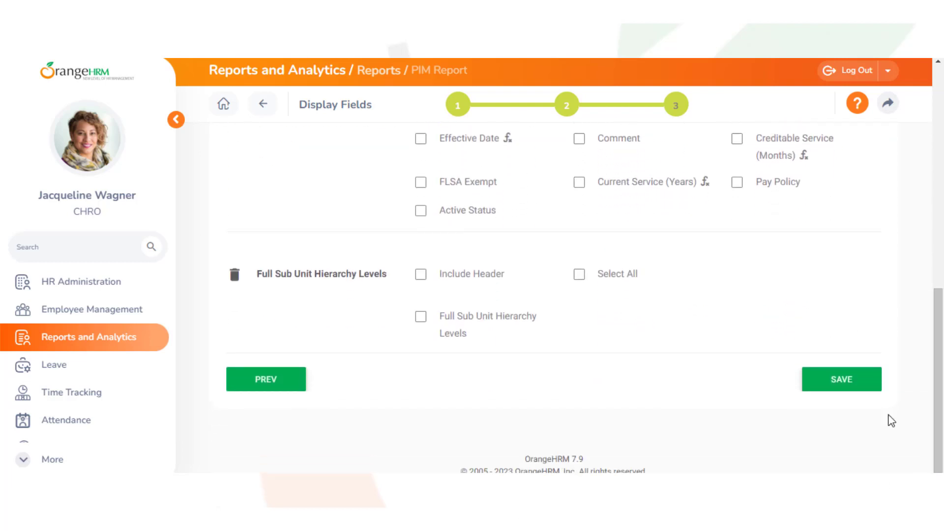
left_click(421, 323)
Save the 'Sub Unit Hierachy' report and view its four employee records.
left_click(842, 388)
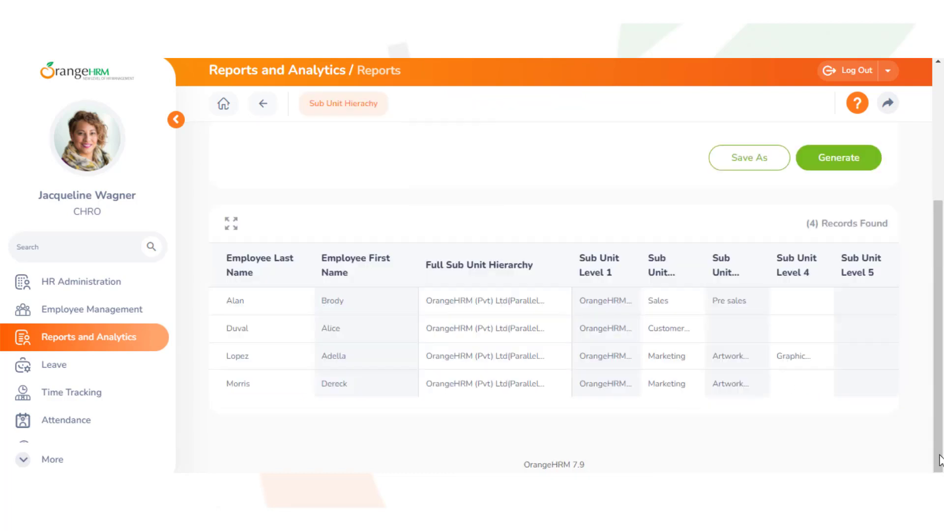